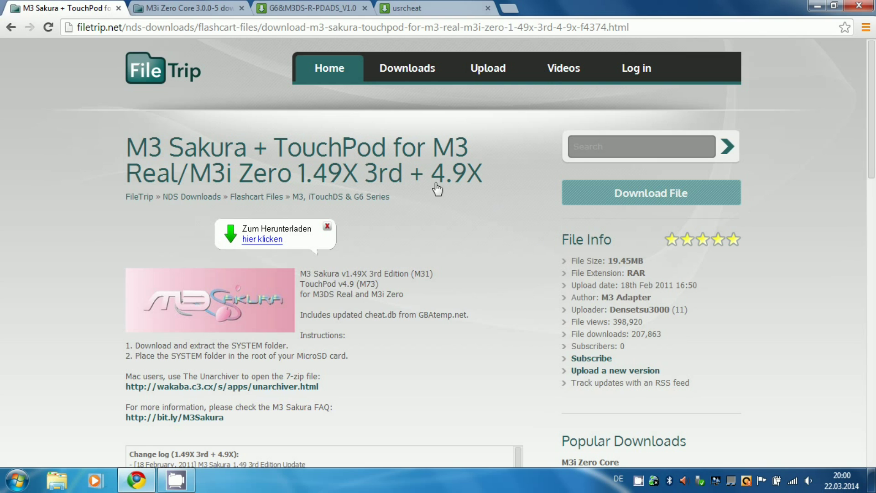
Step: Download the M3 Sakura + TouchPod 1.49X 3rd + 4.9X archive from FileTrip using the manual download and dismiss the download dialog
{"action": "left_click", "coordinate": [629, 193]}
{"action": "left_click", "coordinate": [524, 305]}
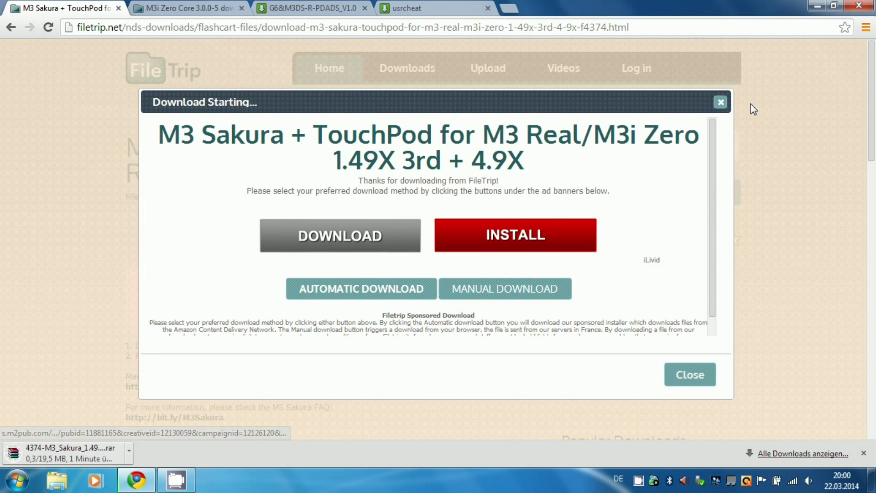
{"action": "left_click", "coordinate": [719, 102]}
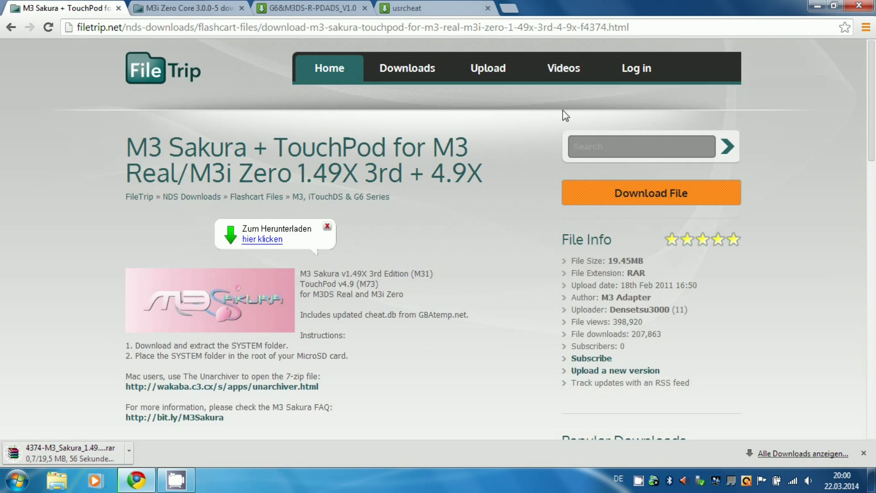
Step: Download the M3i Zero Core 3.0.0-5 file manually from its already open FileTrip page and dismiss the download dialog
{"action": "left_click", "coordinate": [189, 6]}
{"action": "scroll", "coordinate": [214, 186], "scroll_direction": "up", "scroll_amount": 2}
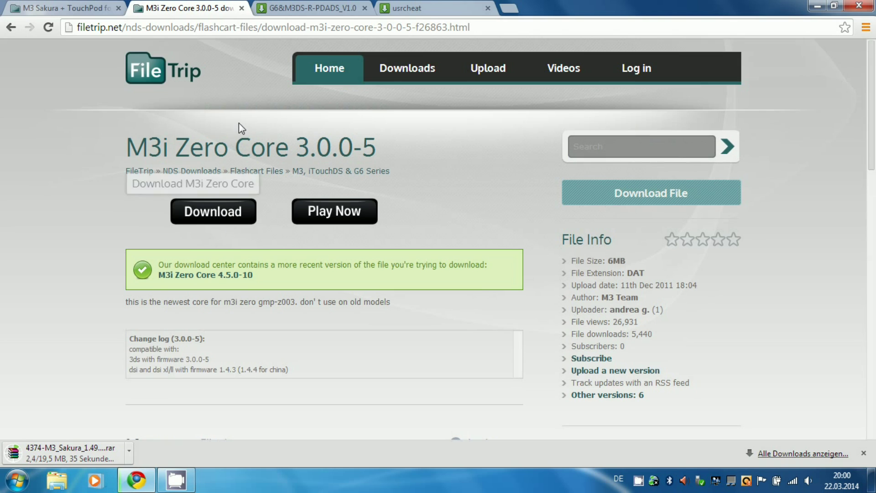
{"action": "left_click", "coordinate": [684, 204]}
{"action": "left_click", "coordinate": [514, 268]}
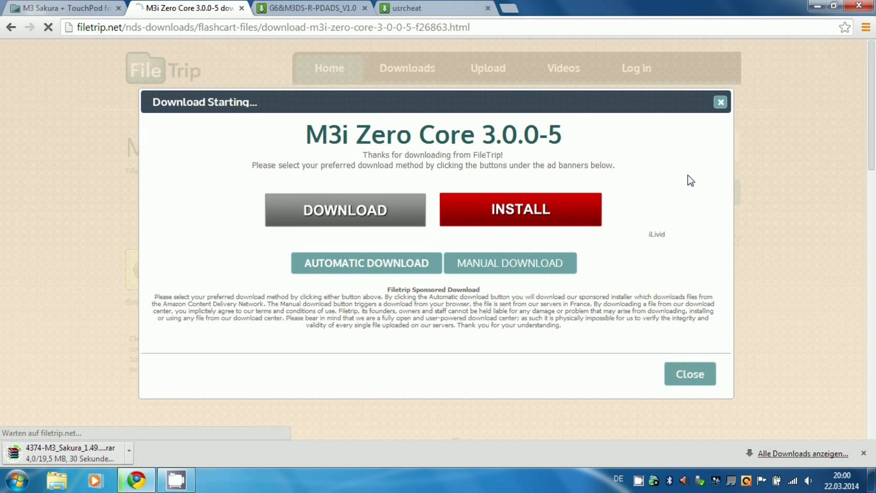
{"action": "left_click", "coordinate": [720, 103]}
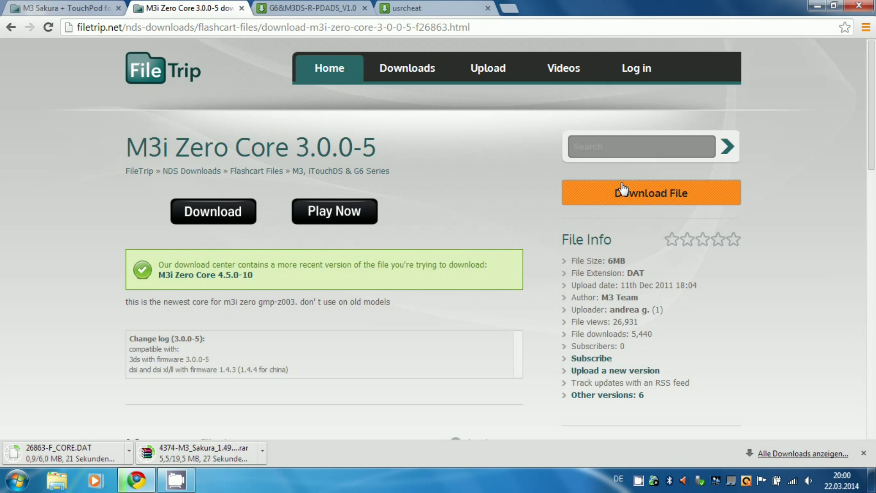
Step: Place the downloaded 26863-F_CORE.DAT and the M3 Sakura archive on the desktop, with the browser docked to half the screen meanwhile
{"action": "left_click", "coordinate": [372, 7]}
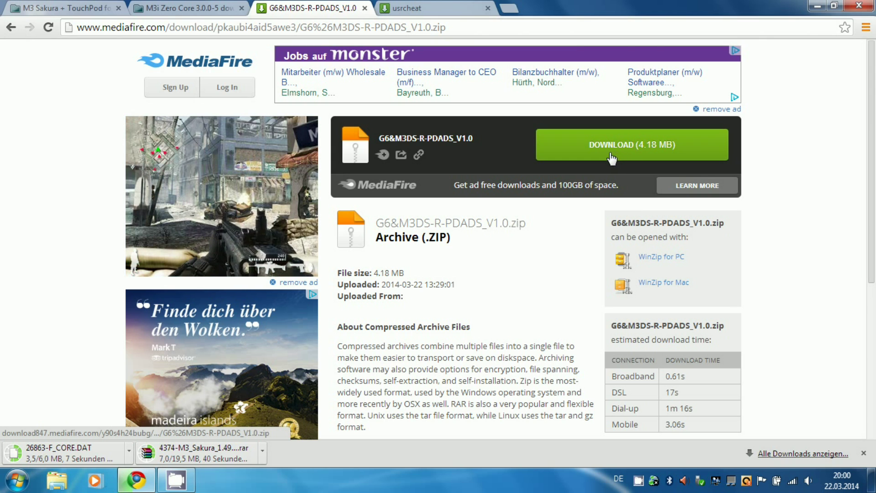
{"action": "key", "text": "super+Left"}
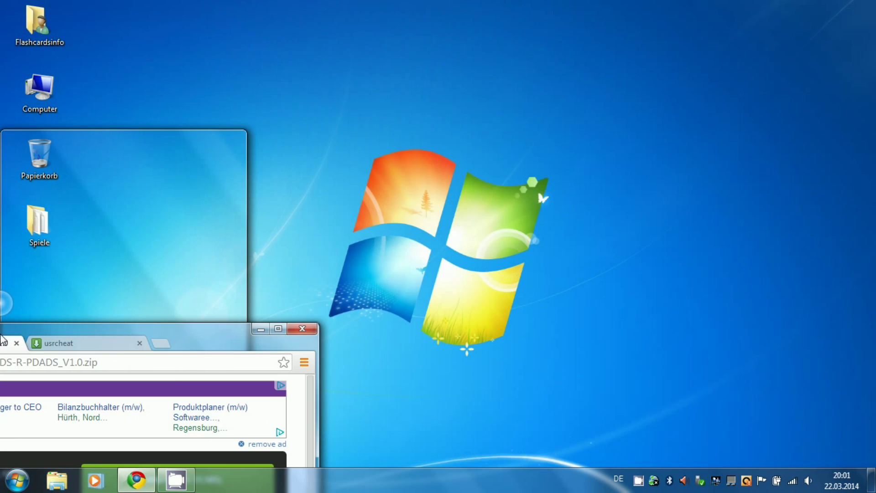
{"action": "left_click_drag", "start_coordinate": [89, 453], "coordinate": [834, 25]}
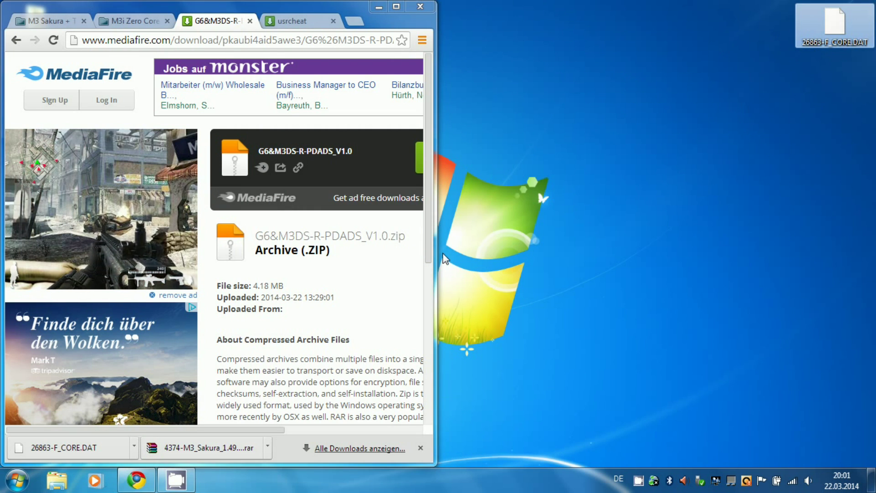
{"action": "left_click_drag", "start_coordinate": [201, 447], "coordinate": [834, 89]}
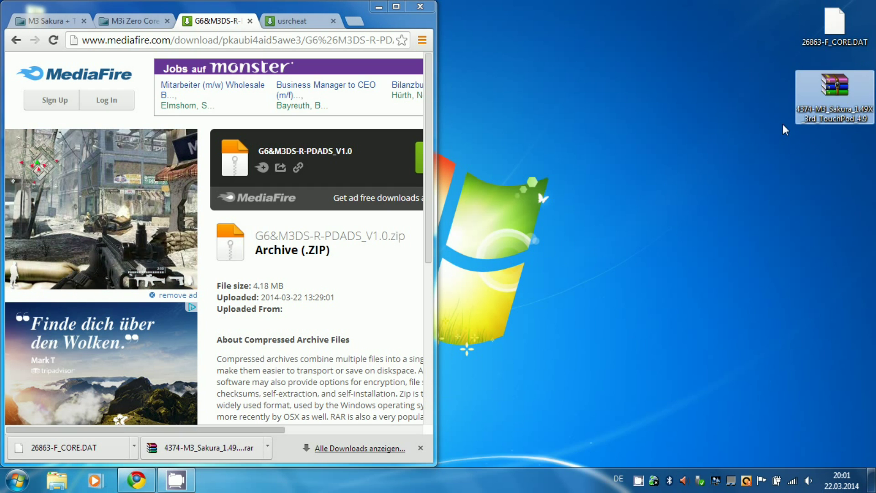
{"action": "left_click", "coordinate": [420, 447]}
{"action": "left_click", "coordinate": [396, 7]}
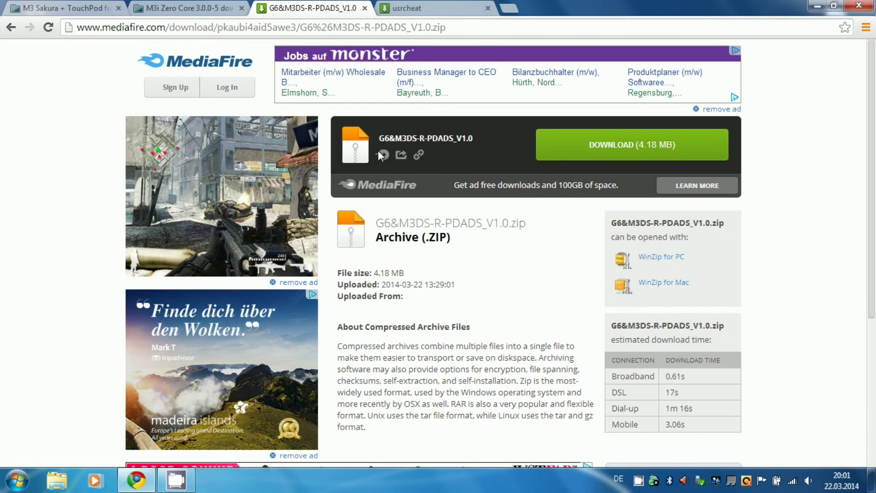
Step: Download G6&M3DS-R-PDADS_V1.0.zip and usrcheat.rar from their MediaFire pages, closing the advertising pop-up windows
{"action": "left_click", "coordinate": [593, 144]}
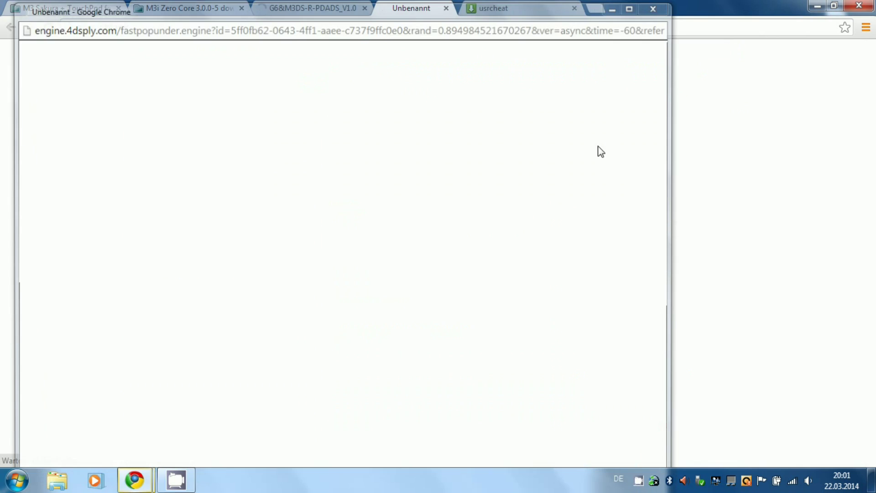
{"action": "mouse_move", "coordinate": [135, 478]}
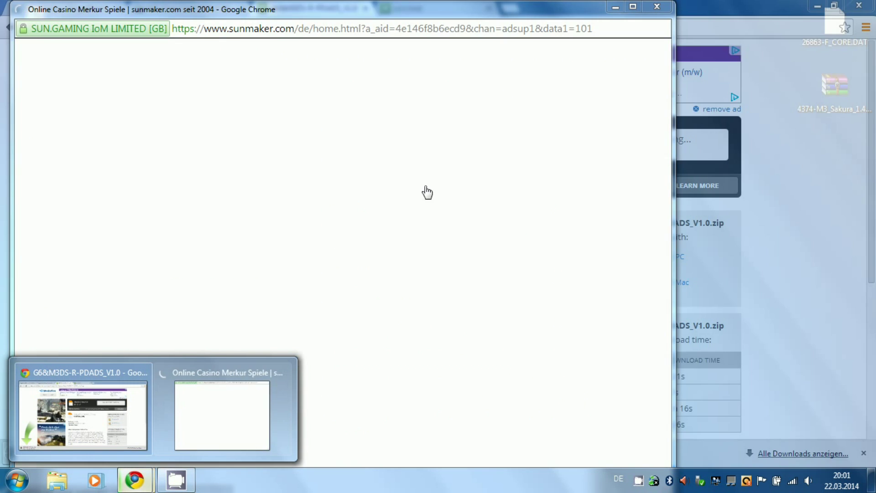
{"action": "left_click", "coordinate": [281, 373]}
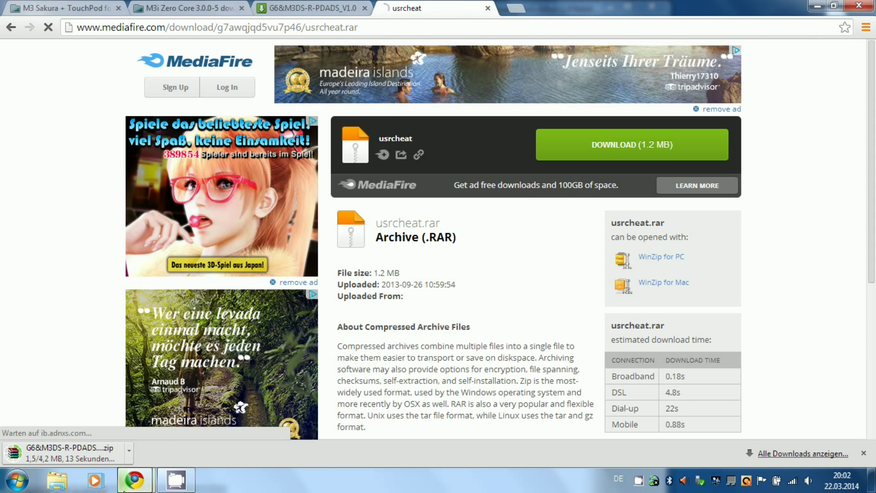
{"action": "mouse_move", "coordinate": [135, 479]}
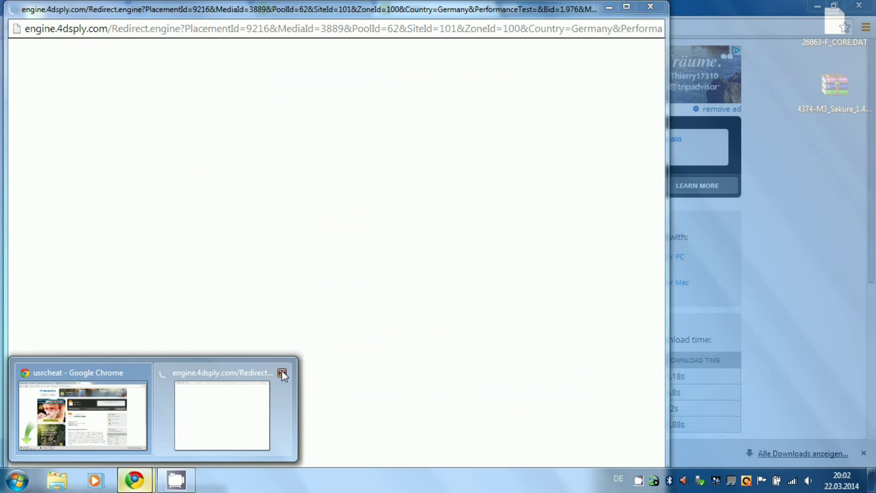
{"action": "left_click", "coordinate": [282, 373]}
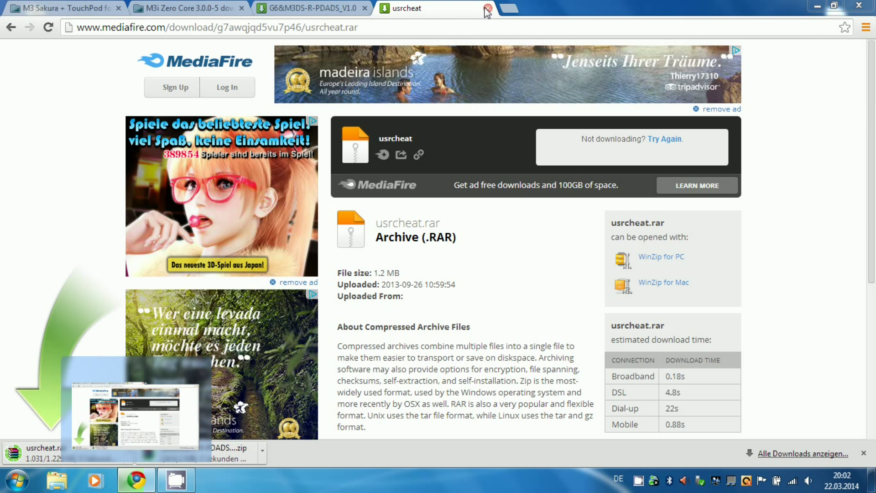
Step: Place usrcheat.rar and G6&M3DS-R-PDADS_V1.0.zip on the desktop and close the download pages and the browser
{"action": "left_click", "coordinate": [487, 9]}
{"action": "left_click", "coordinate": [364, 8]}
{"action": "left_click", "coordinate": [241, 8]}
{"action": "left_click", "coordinate": [833, 5]}
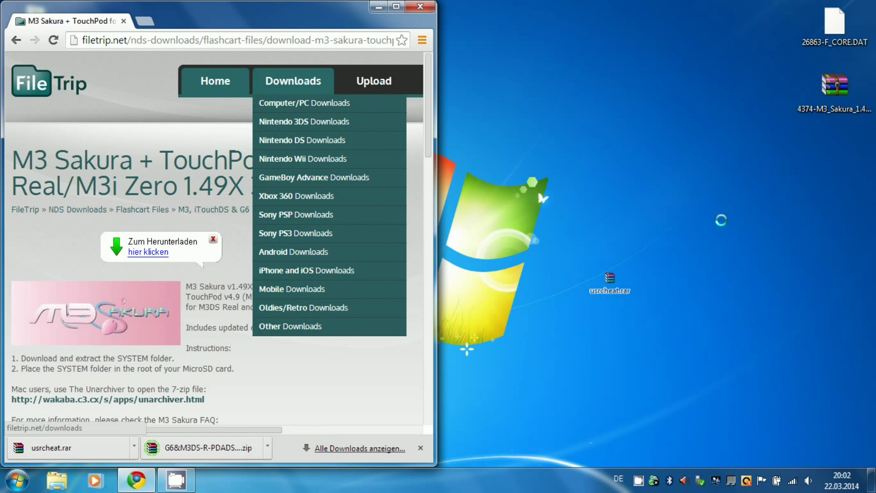
{"action": "left_click_drag", "start_coordinate": [609, 279], "coordinate": [465, 346]}
{"action": "left_click_drag", "start_coordinate": [200, 447], "coordinate": [835, 226]}
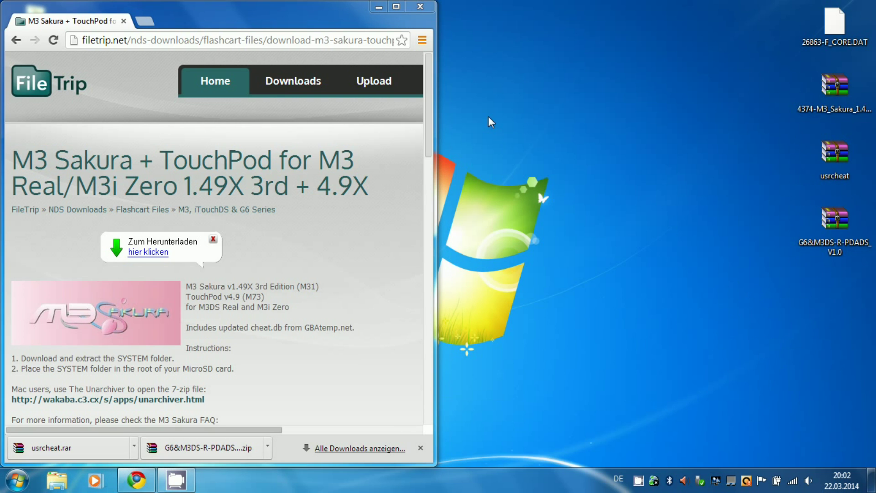
{"action": "left_click", "coordinate": [420, 6]}
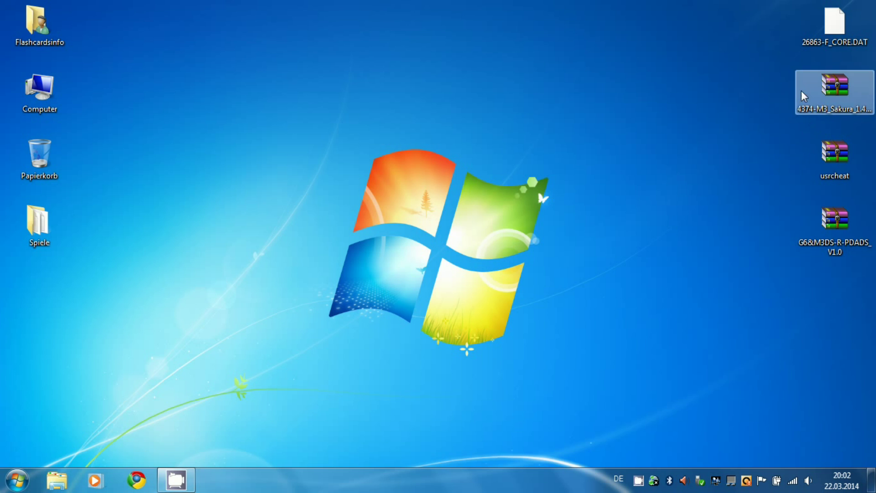
Step: Move 26863-F_CORE.DAT away from the archives on the desktop and rename it to F_CORE.DAT
{"action": "left_click_drag", "start_coordinate": [810, 43], "coordinate": [645, 109]}
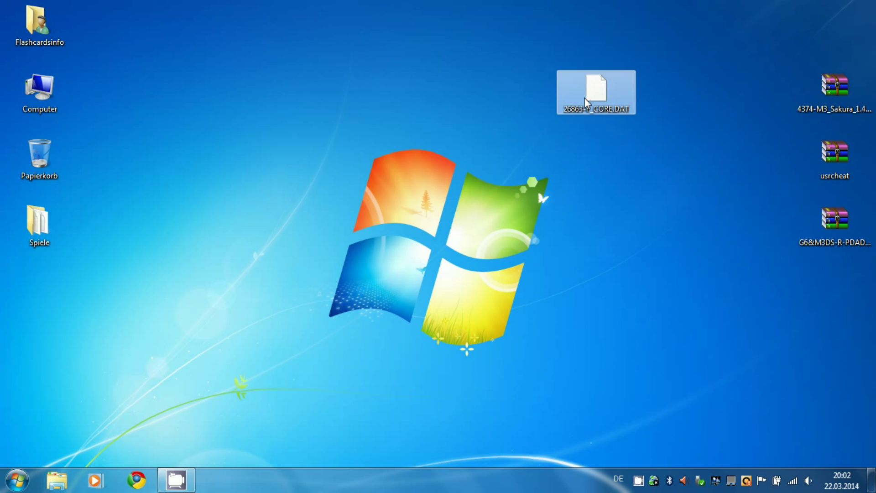
{"action": "right_click", "coordinate": [585, 73]}
{"action": "left_click", "coordinate": [609, 322]}
{"action": "left_click", "coordinate": [585, 110]}
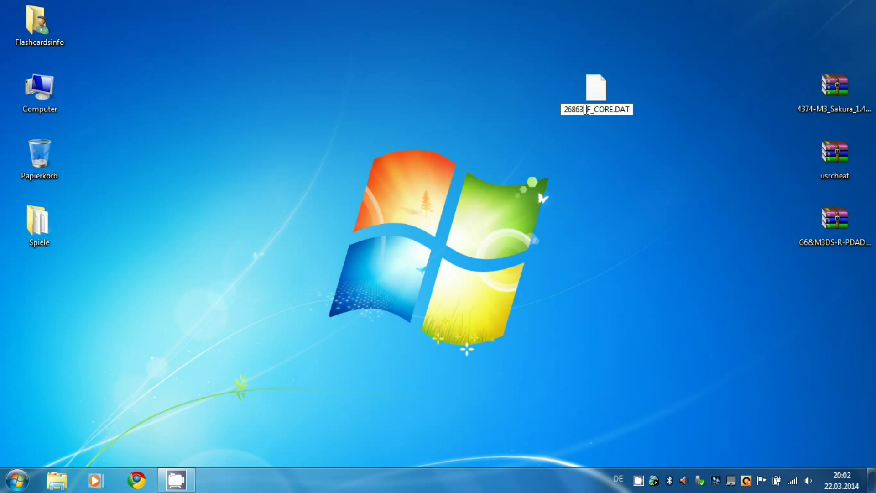
{"action": "key", "text": "BackSpace"}
{"action": "key", "text": "Return"}
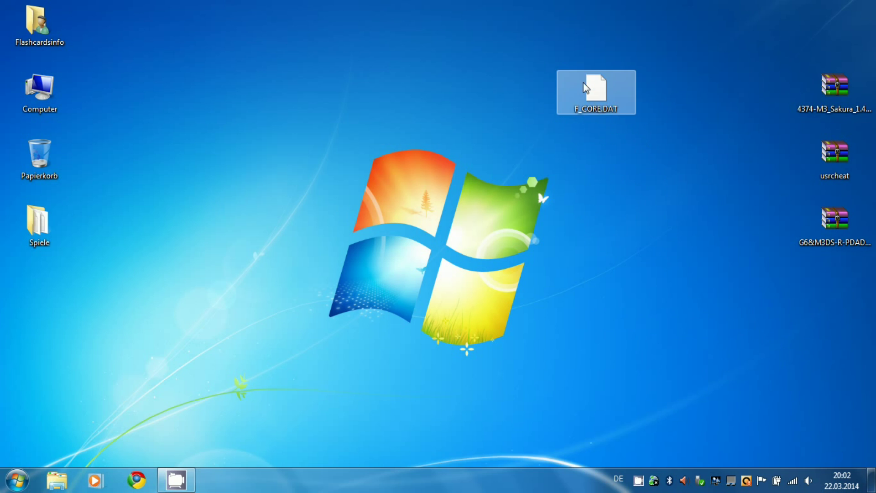
{"action": "left_click", "coordinate": [592, 157]}
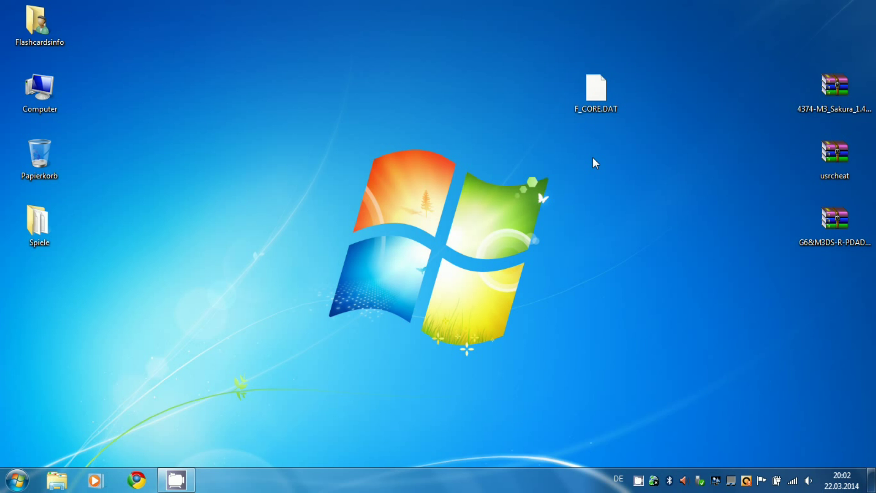
Step: Dock the M3I ZERO (H:) drive window to half the screen and copy F_CORE.DAT from the desktop into the drive's root
{"action": "left_click", "coordinate": [469, 158]}
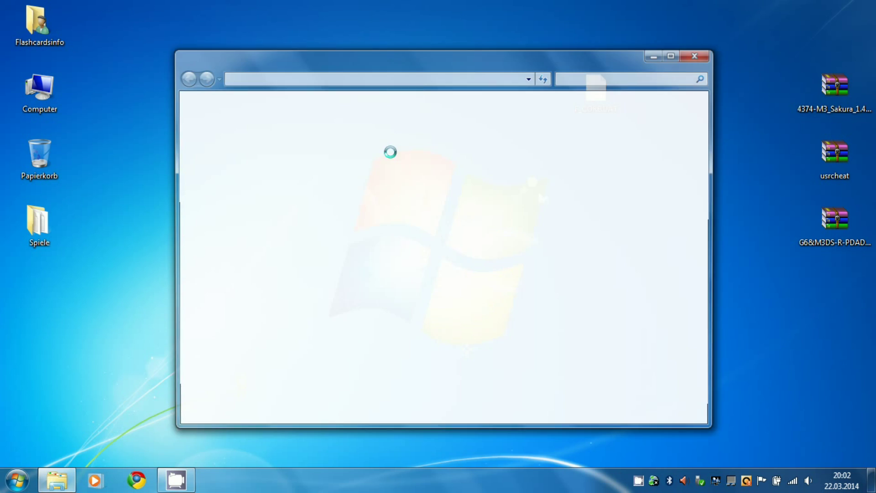
{"action": "left_click_drag", "start_coordinate": [471, 68], "coordinate": [192, 20]}
{"action": "left_click_drag", "start_coordinate": [595, 91], "coordinate": [260, 200]}
{"action": "left_click", "coordinate": [249, 191]}
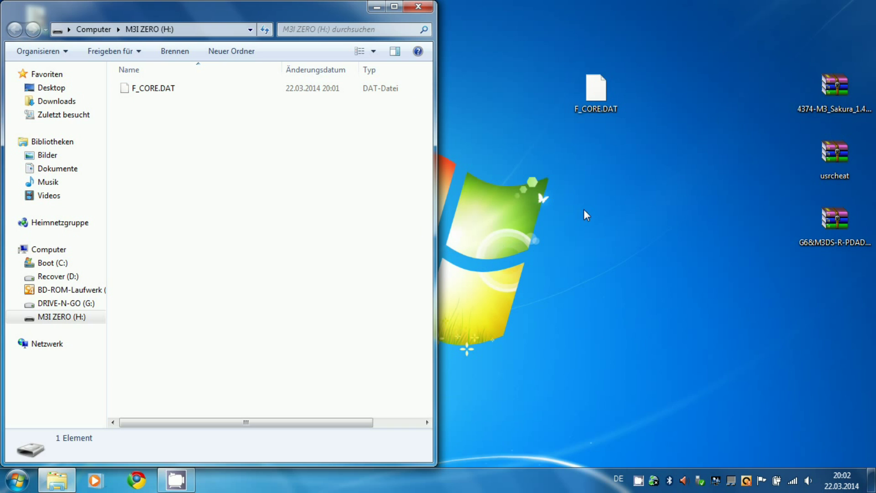
Step: Extract the SYSTEM folder from the M3 Sakura archive into the root of M3I ZERO (H:), check the drive's contents and close the archive
{"action": "double_click", "coordinate": [828, 108]}
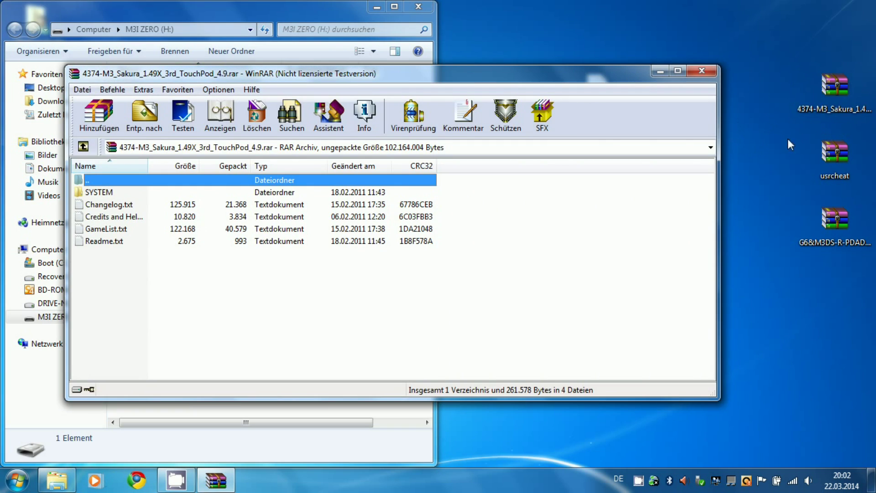
{"action": "left_click", "coordinate": [845, 102]}
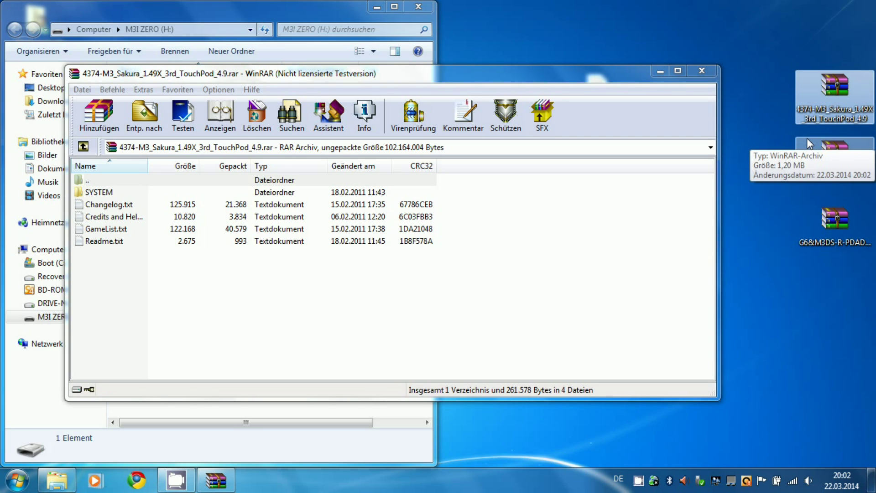
{"action": "left_click_drag", "start_coordinate": [539, 74], "coordinate": [873, 140]}
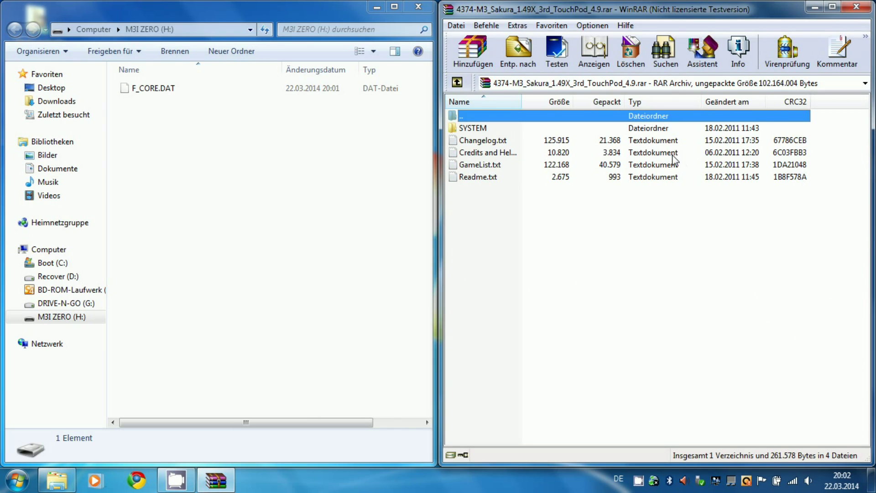
{"action": "left_click_drag", "start_coordinate": [518, 131], "coordinate": [273, 148]}
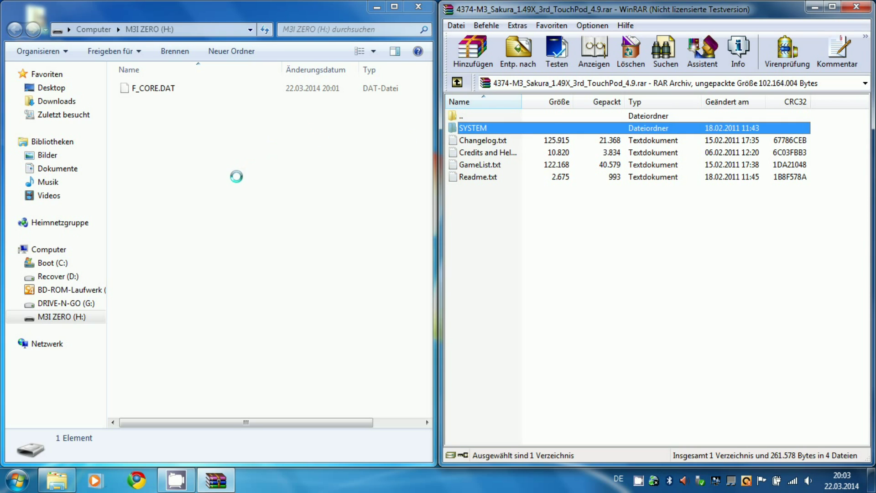
{"action": "left_click_drag", "start_coordinate": [236, 176], "coordinate": [261, 165]}
{"action": "left_click", "coordinate": [171, 89]}
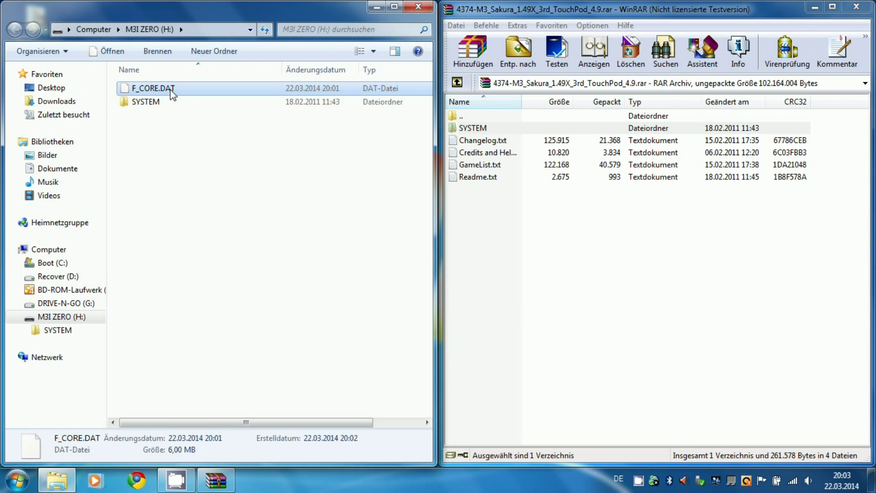
{"action": "left_click", "coordinate": [169, 98]}
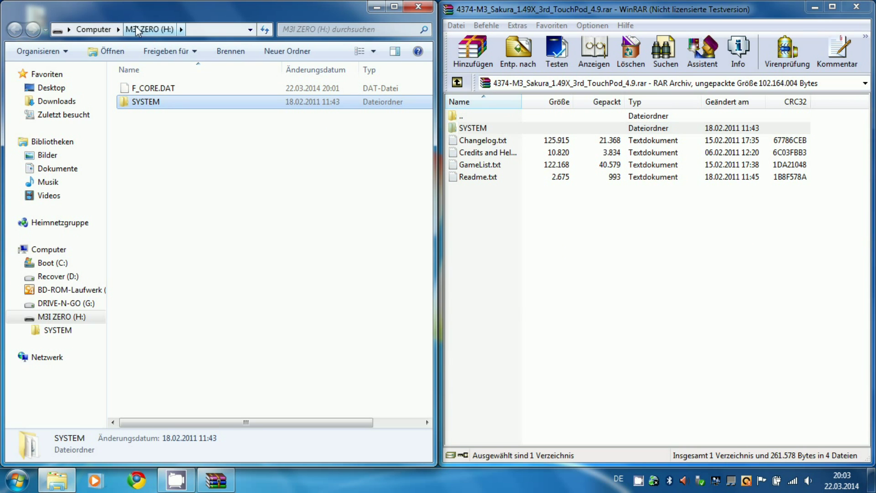
{"action": "left_click", "coordinate": [108, 28]}
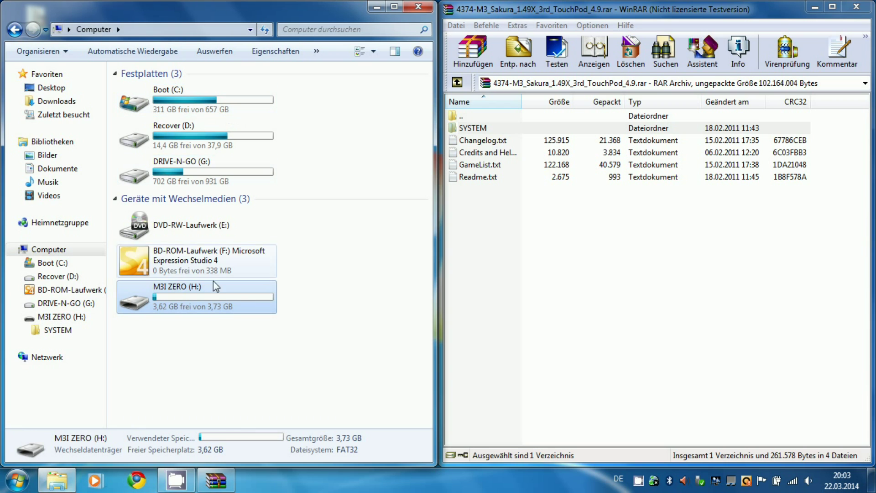
{"action": "double_click", "coordinate": [216, 297]}
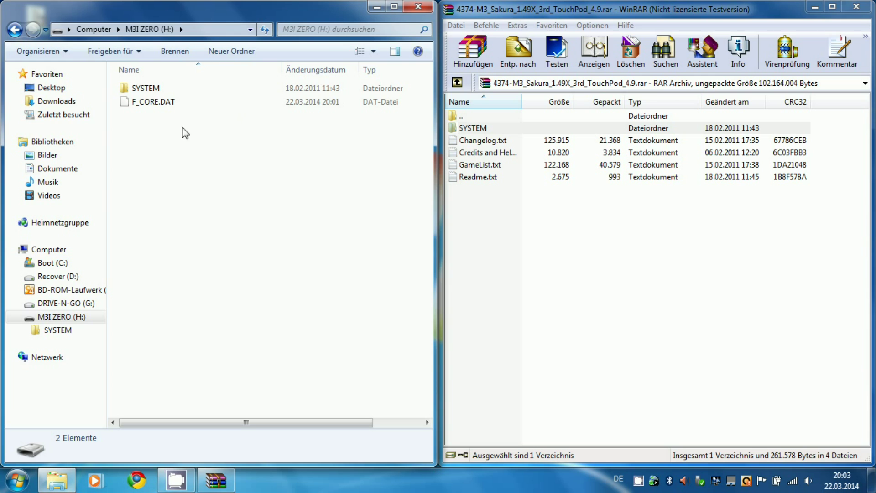
{"action": "left_click", "coordinate": [856, 6]}
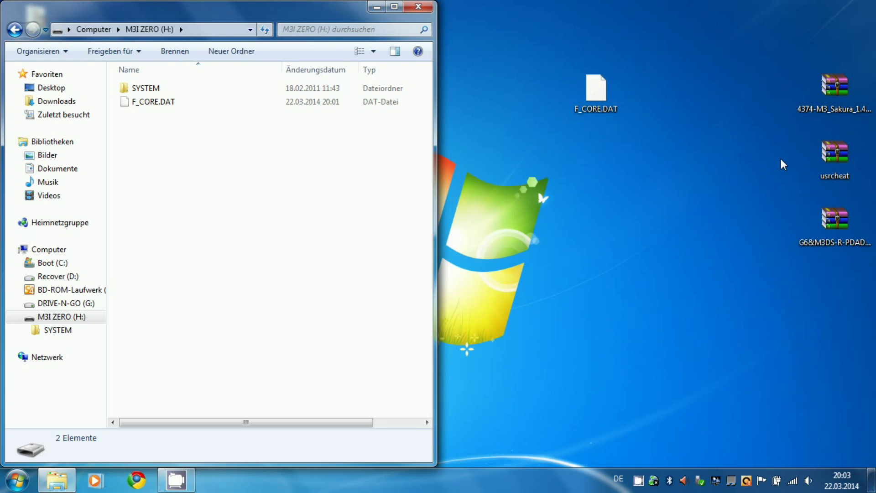
Step: Extract usrcheat.dat from the usrcheat archive into the SYSTEM folder on M3I ZERO (H:)
{"action": "double_click", "coordinate": [146, 88]}
{"action": "scroll", "coordinate": [484, 143], "scroll_direction": "down", "scroll_amount": 3}
{"action": "double_click", "coordinate": [835, 153]}
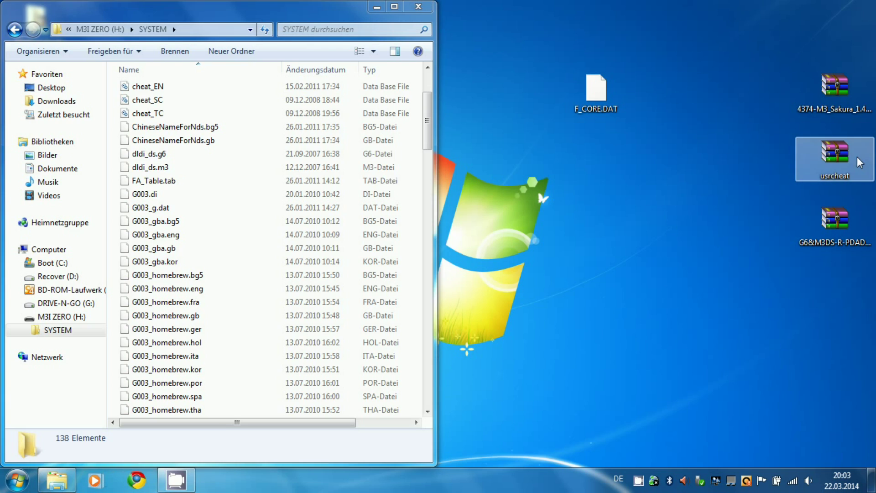
{"action": "left_click_drag", "start_coordinate": [466, 81], "coordinate": [875, 80]}
{"action": "left_click_drag", "start_coordinate": [479, 128], "coordinate": [261, 273]}
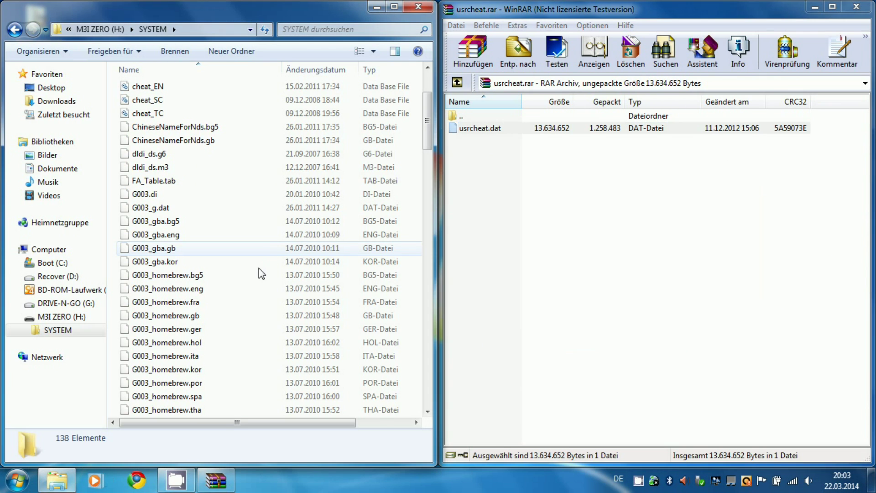
Step: Close the usrcheat archive and extract the PDADS folder from the G6&M3DS-R-PDADS_V1.0 archive into the root of M3I ZERO (H:)
{"action": "left_click", "coordinate": [857, 7]}
{"action": "left_click", "coordinate": [836, 227]}
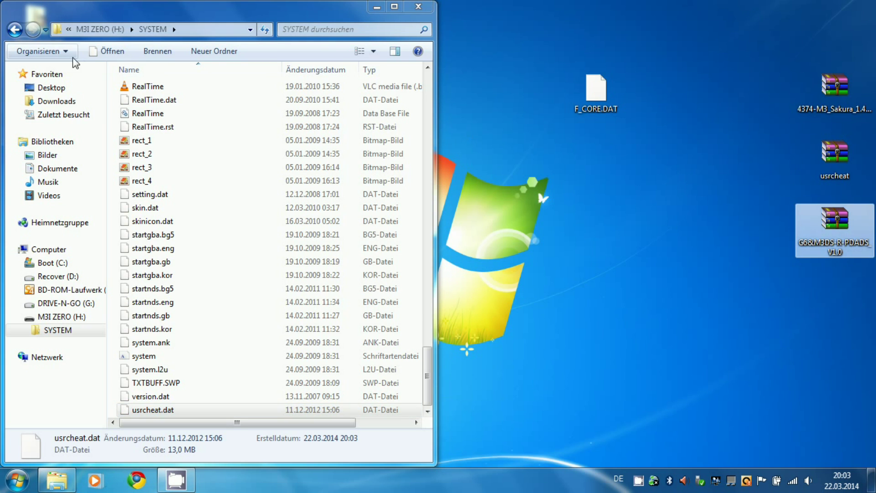
{"action": "left_click", "coordinate": [104, 29]}
{"action": "double_click", "coordinate": [835, 223]}
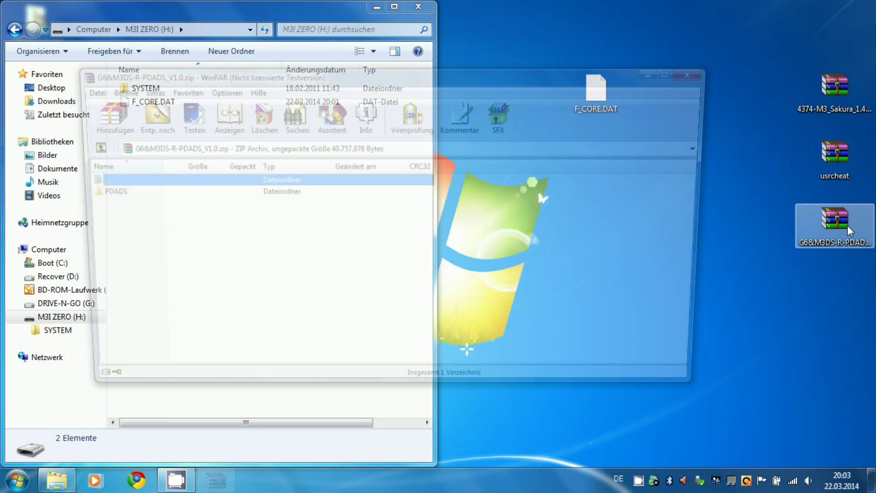
{"action": "key", "text": "super+Right"}
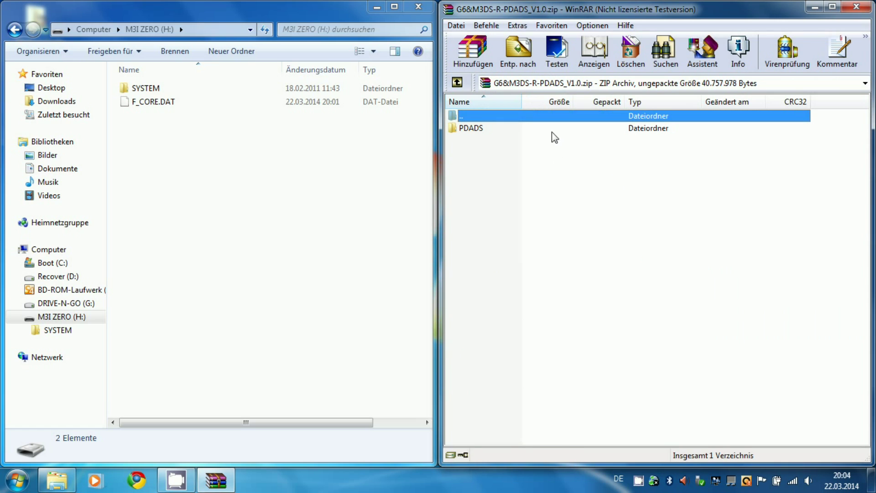
{"action": "left_click_drag", "start_coordinate": [547, 128], "coordinate": [320, 196]}
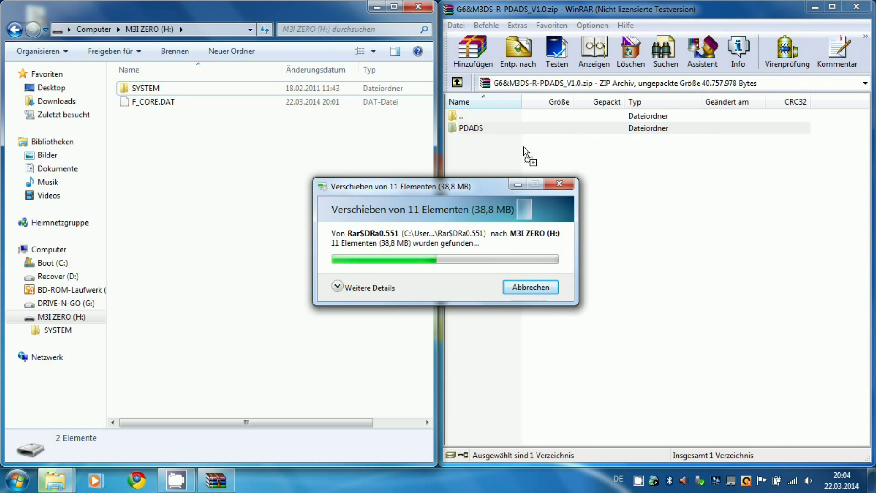
{"action": "left_click", "coordinate": [856, 6]}
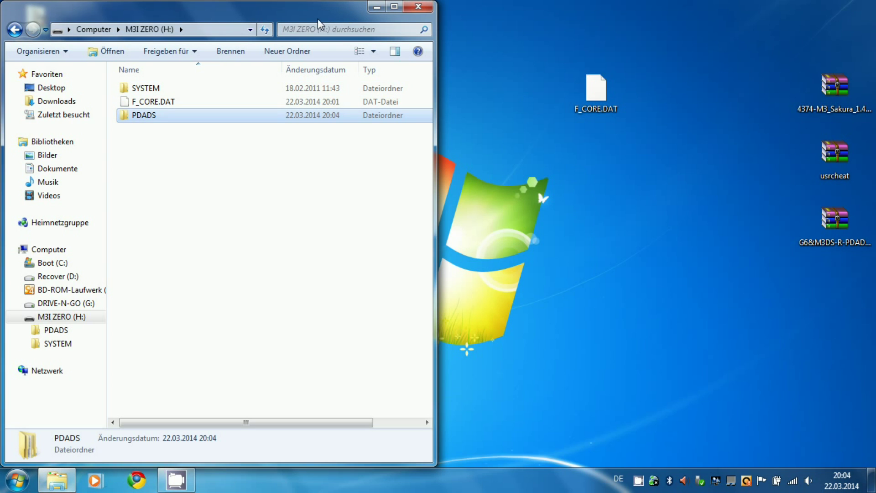
Step: Dock the drive window to the other half of the screen, create a folder named NDS in the drive's root and open it
{"action": "left_click_drag", "start_coordinate": [309, 9], "coordinate": [875, 18]}
{"action": "left_click", "coordinate": [629, 212]}
{"action": "right_click", "coordinate": [628, 207]}
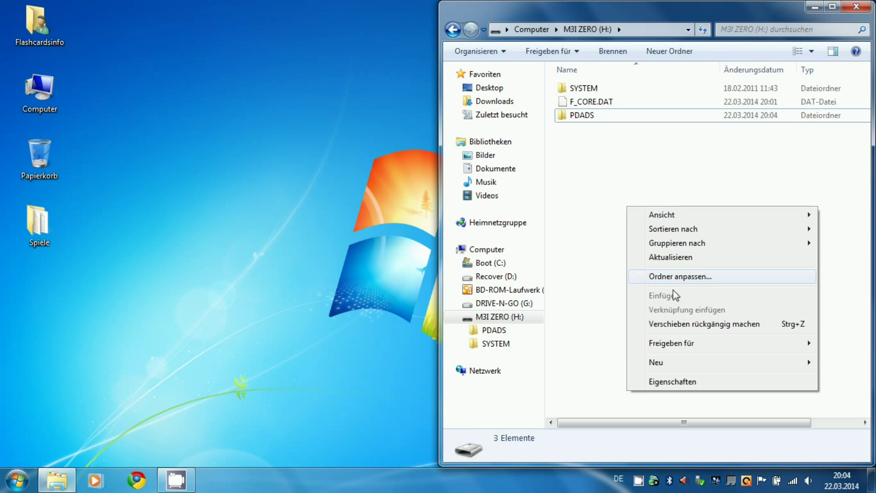
{"action": "mouse_move", "coordinate": [685, 363]}
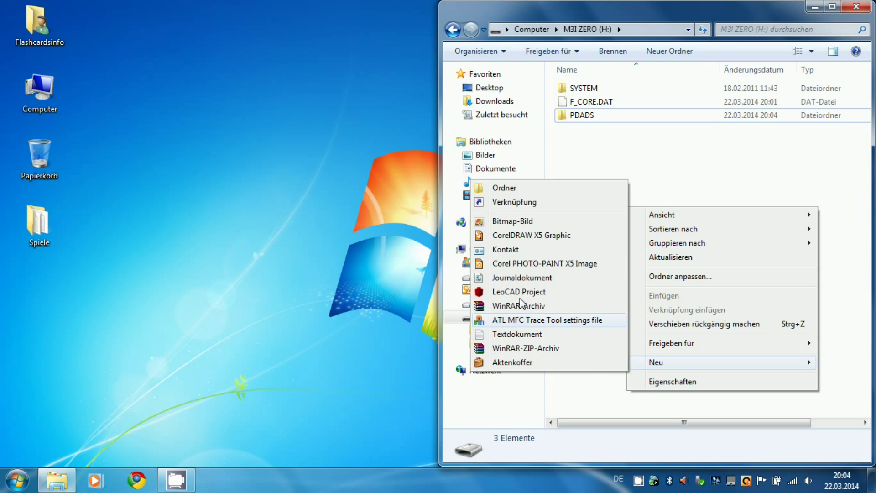
{"action": "left_click", "coordinate": [524, 185]}
{"action": "type", "text": "NDS"}
{"action": "key", "text": "Return"}
{"action": "key", "text": "Return"}
Step: Open the Spiele folder beside the drive window and copy Lego Fluch der Karibik.nds and Trackmania Turbo.nds into the NDS folder
{"action": "double_click", "coordinate": [39, 223]}
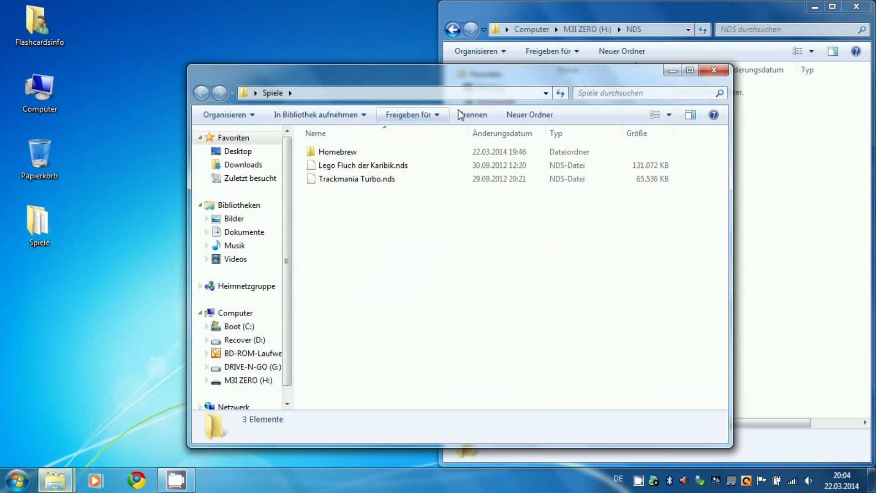
{"action": "left_click_drag", "start_coordinate": [504, 83], "coordinate": [0, 137]}
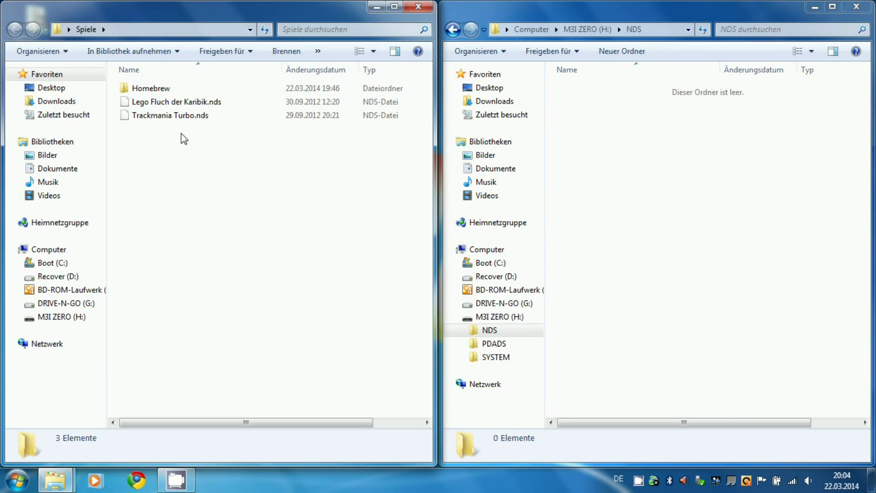
{"action": "left_click_drag", "start_coordinate": [168, 136], "coordinate": [672, 150]}
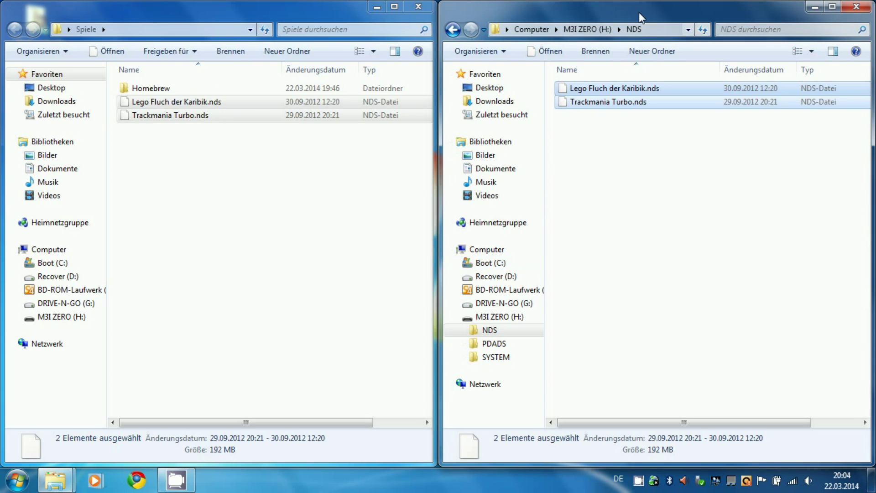
Step: Copy the entire contents of the Homebrew folder into the root of M3I ZERO (H:) and close the source window
{"action": "left_click", "coordinate": [587, 29]}
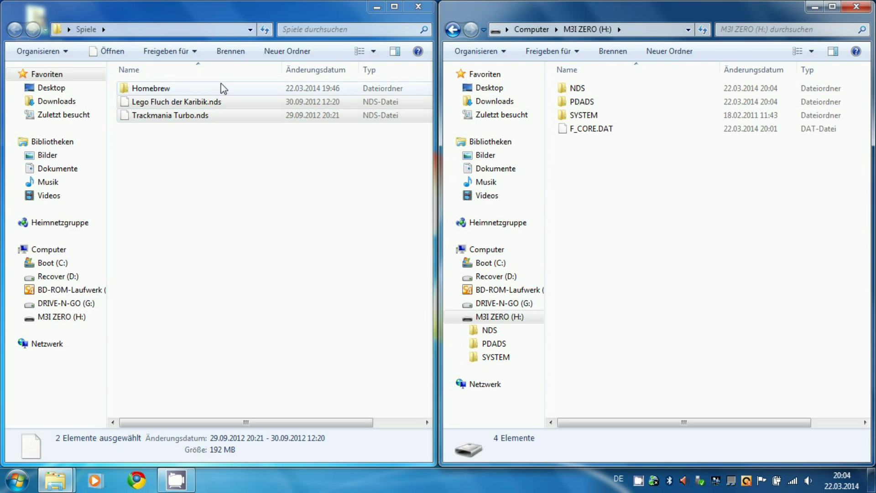
{"action": "double_click", "coordinate": [224, 88]}
{"action": "left_click_drag", "start_coordinate": [202, 228], "coordinate": [722, 218]}
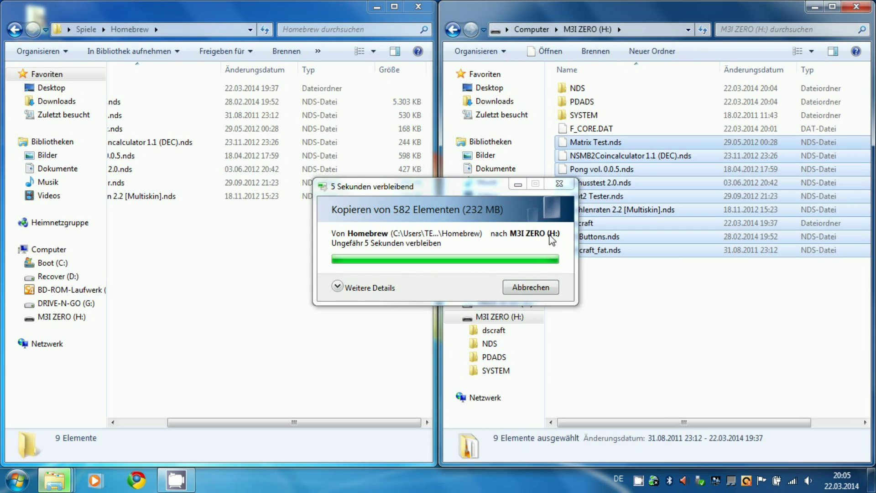
{"action": "left_click", "coordinate": [659, 295]}
{"action": "left_click", "coordinate": [418, 6]}
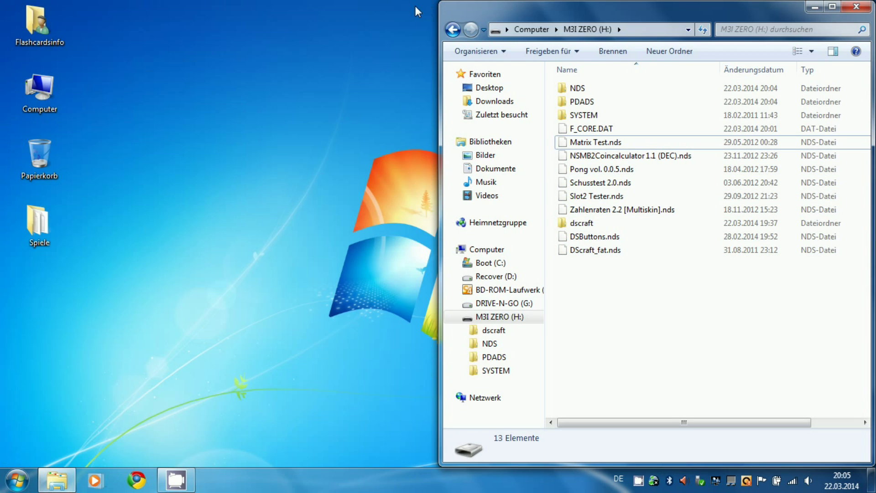
Step: Close the drive window and delete the M3 Sakura, usrcheat and PDADS archives from the desktop
{"action": "left_click", "coordinate": [858, 7]}
{"action": "left_click_drag", "start_coordinate": [783, 171], "coordinate": [875, 1]}
{"action": "left_click_drag", "start_coordinate": [782, 171], "coordinate": [850, 313]}
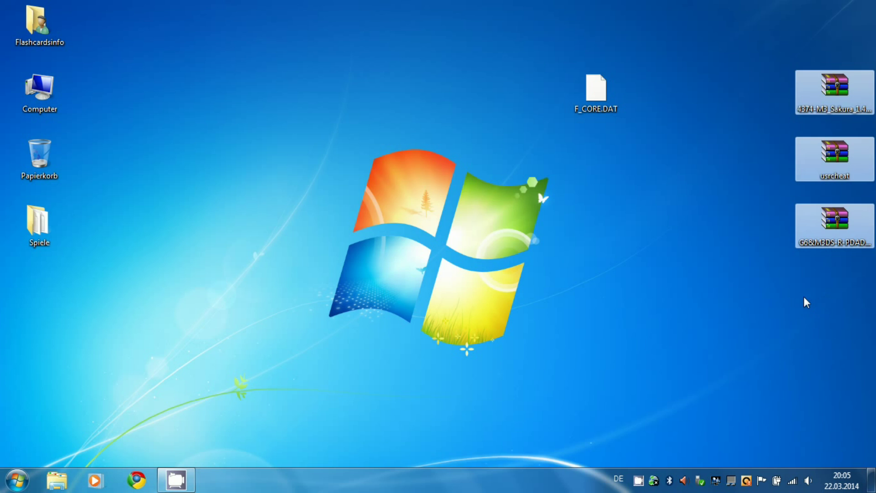
{"action": "key", "text": "Delete"}
{"action": "key", "text": "Return"}
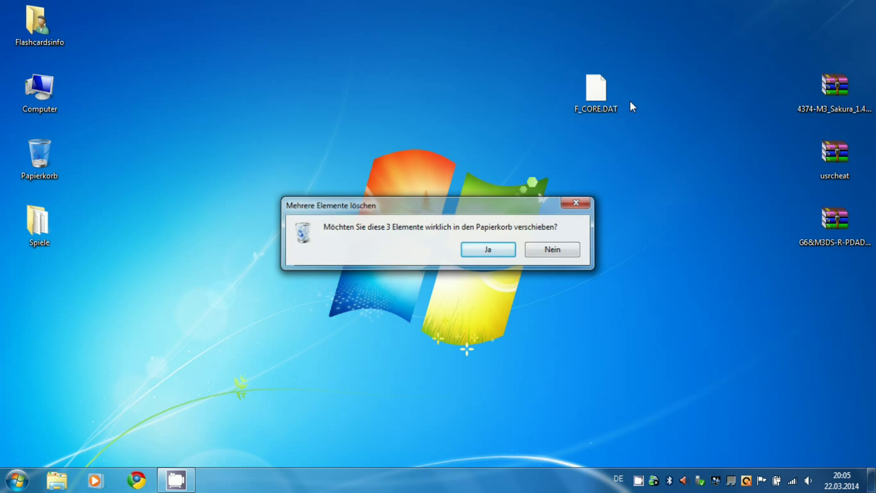
Step: Move F_CORE.DAT and the Spiele folder from the desktop to the Recycle Bin
{"action": "left_click", "coordinate": [596, 89]}
{"action": "key", "text": "Delete"}
{"action": "key", "text": "Return"}
{"action": "left_click_drag", "start_coordinate": [21, 218], "coordinate": [62, 171]}
Step: Empty the Recycle Bin and dismiss the hardware removal notification
{"action": "right_click", "coordinate": [60, 160]}
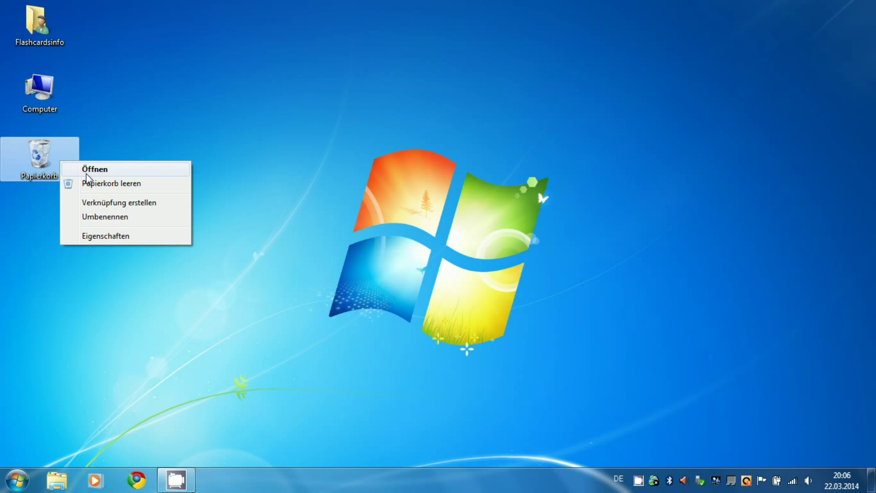
{"action": "left_click", "coordinate": [121, 181]}
{"action": "left_click", "coordinate": [494, 246]}
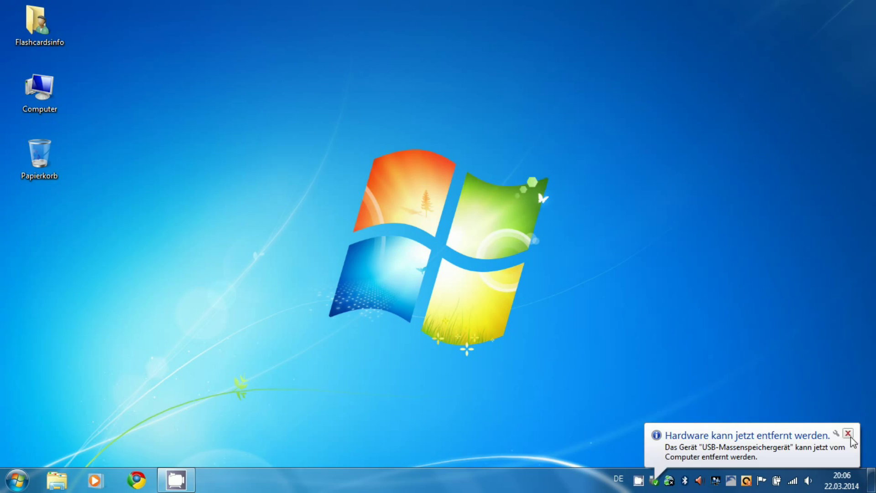
{"action": "left_click", "coordinate": [847, 434]}
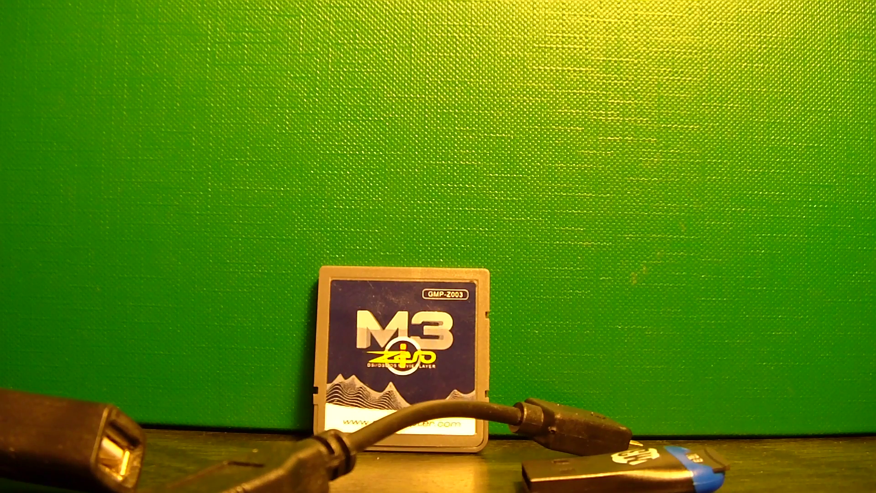